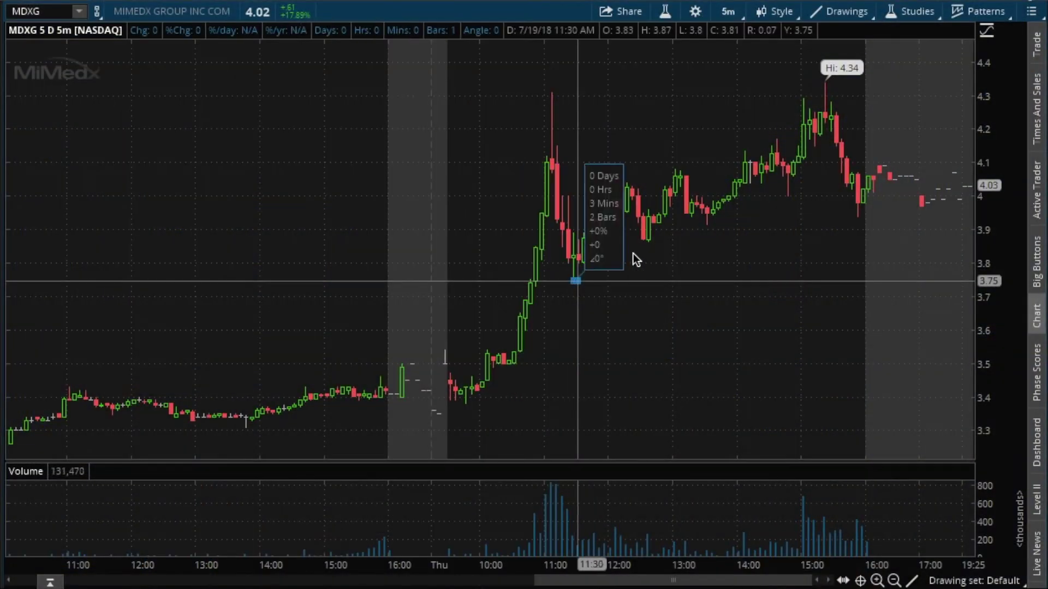
Step: Draw the horizontal 4.3 resistance line, plus rising lines along the consolidation highs and from the 11:25 low
left_click(955, 100)
left_click(551, 95)
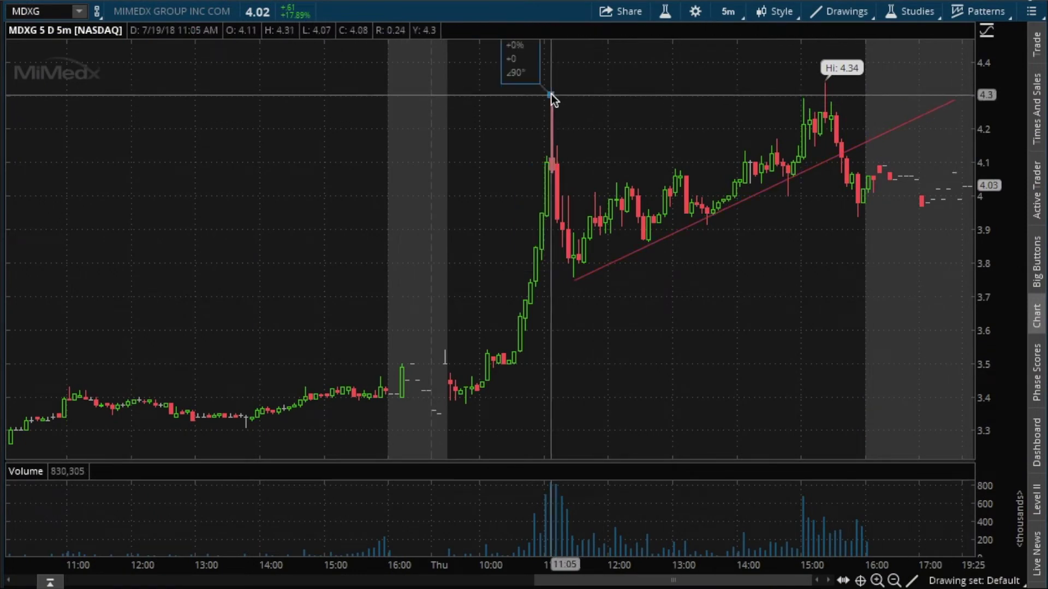
left_click(965, 96)
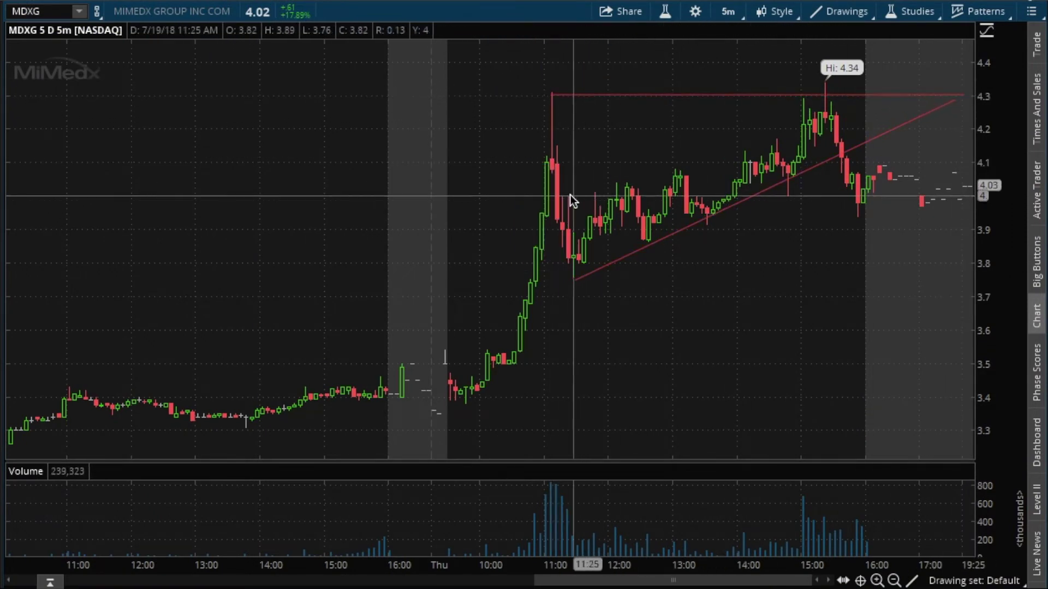
left_click(568, 195)
left_click(942, 96)
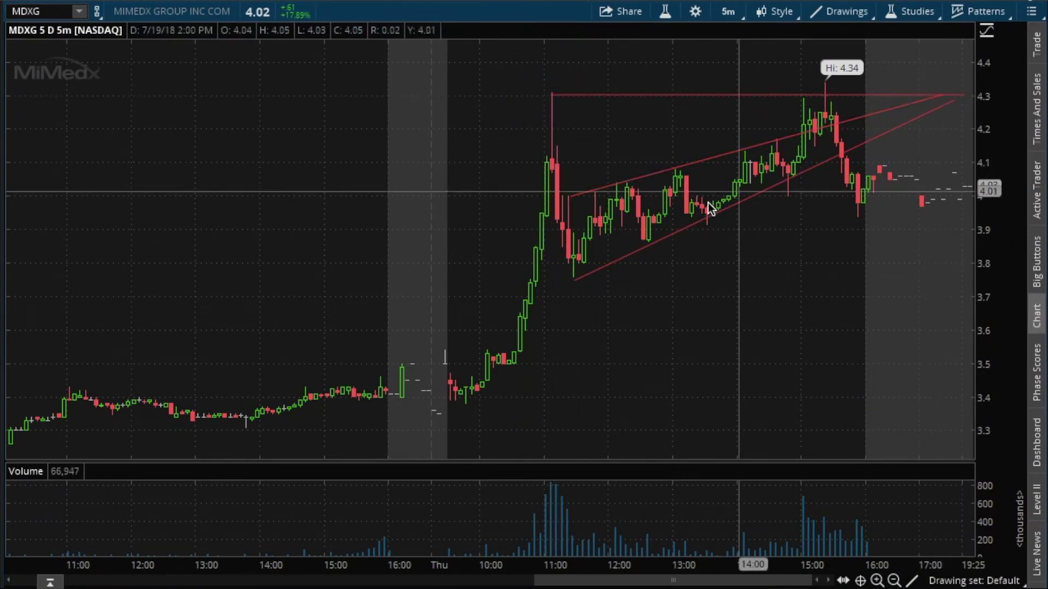
left_click(574, 279)
left_click(969, 124)
Step: Add a falling line from the 4.34 high and a short level line near the late-day lows
left_click(826, 83)
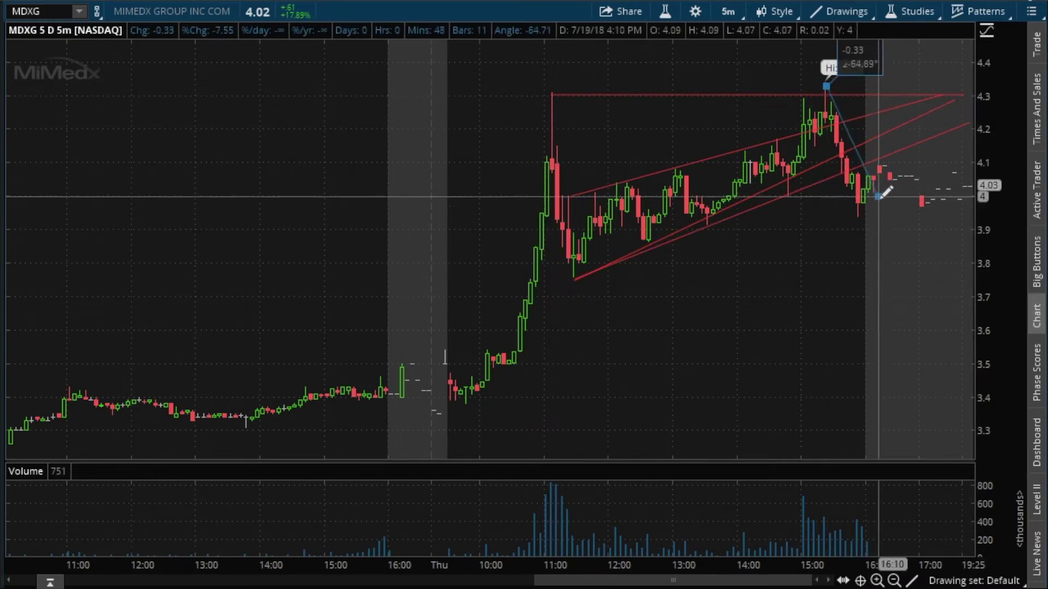
left_click(885, 214)
left_click(802, 101)
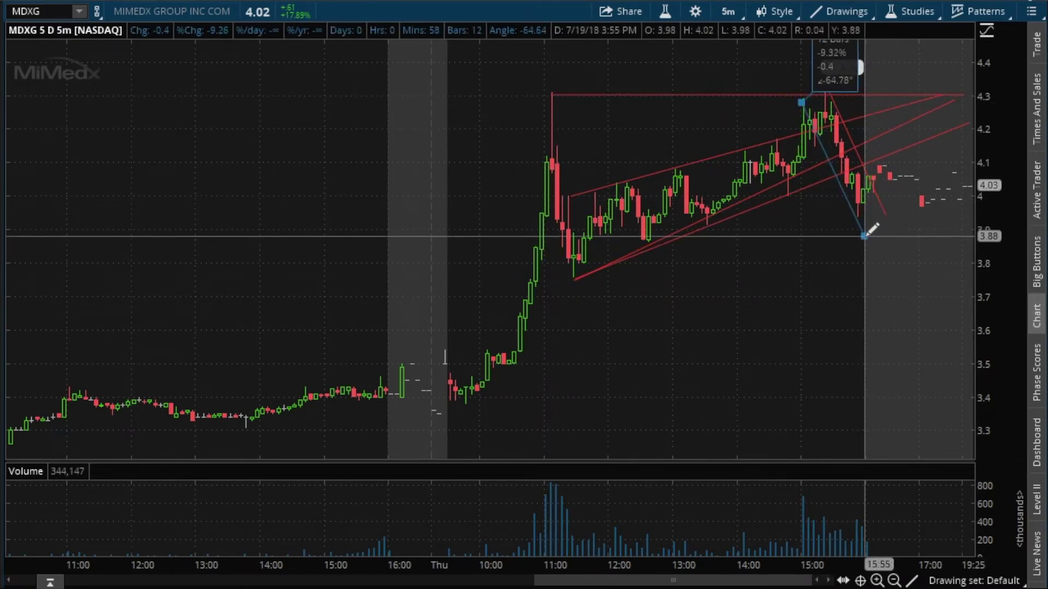
left_click(857, 215)
left_click(486, 349)
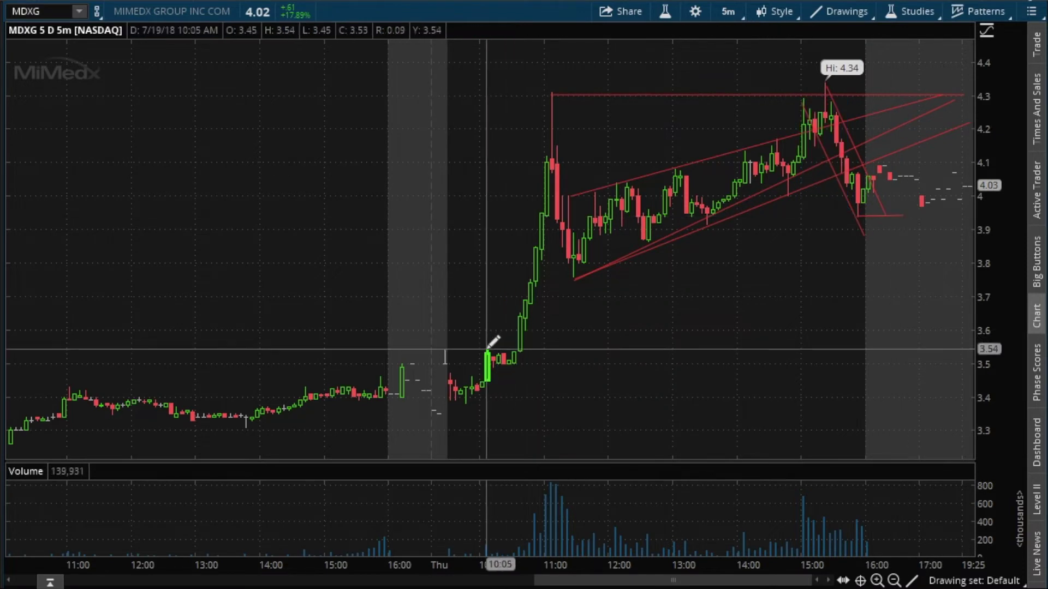
left_click(479, 365)
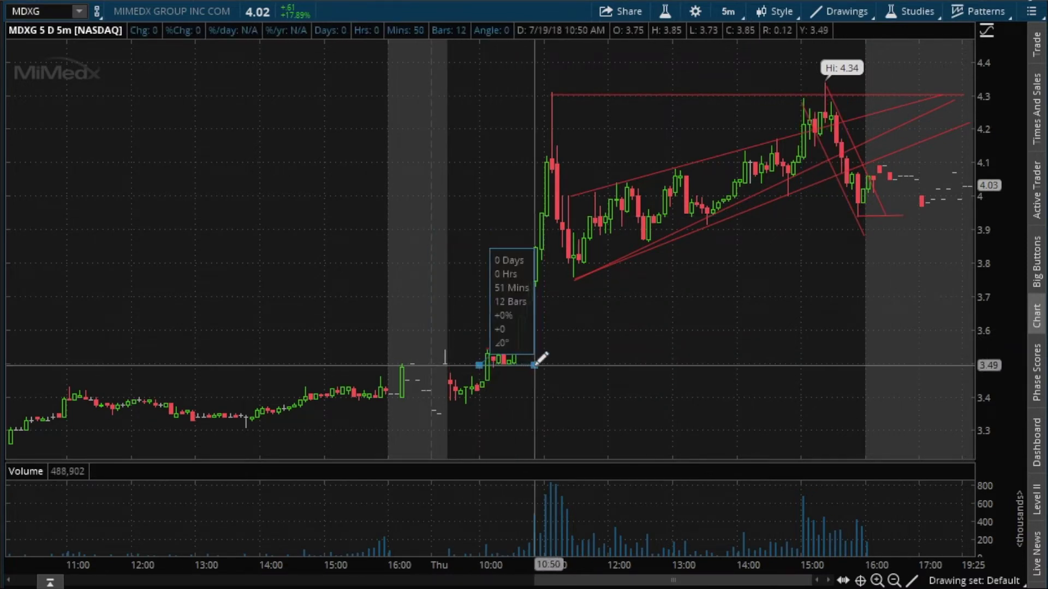
Step: Draw a rising channel under earlier prices, from the first bar and the 11:00 high to near 3.55
left_click(10, 446)
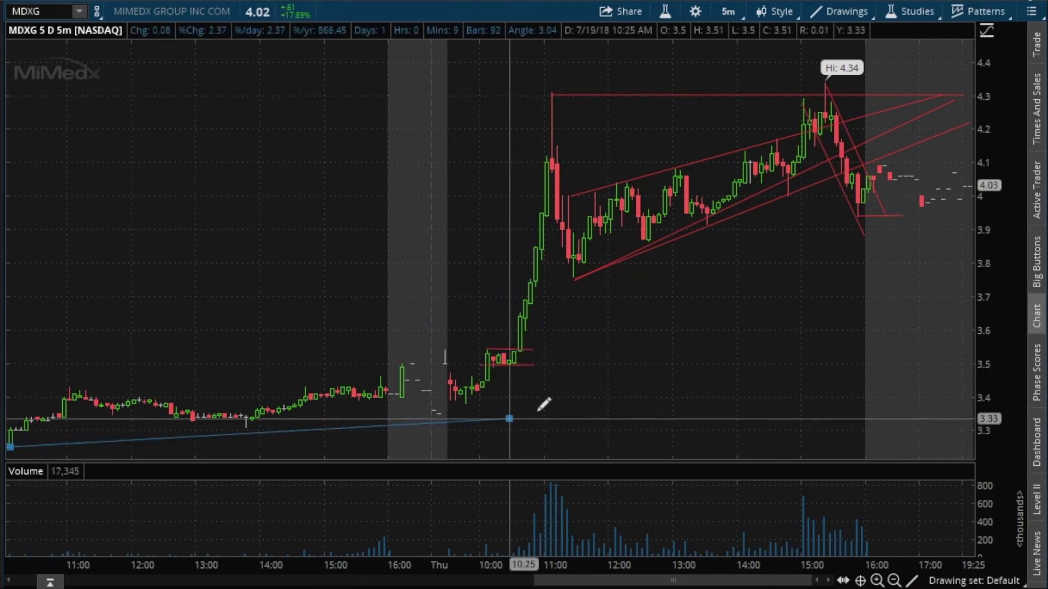
left_click(644, 390)
left_click(68, 388)
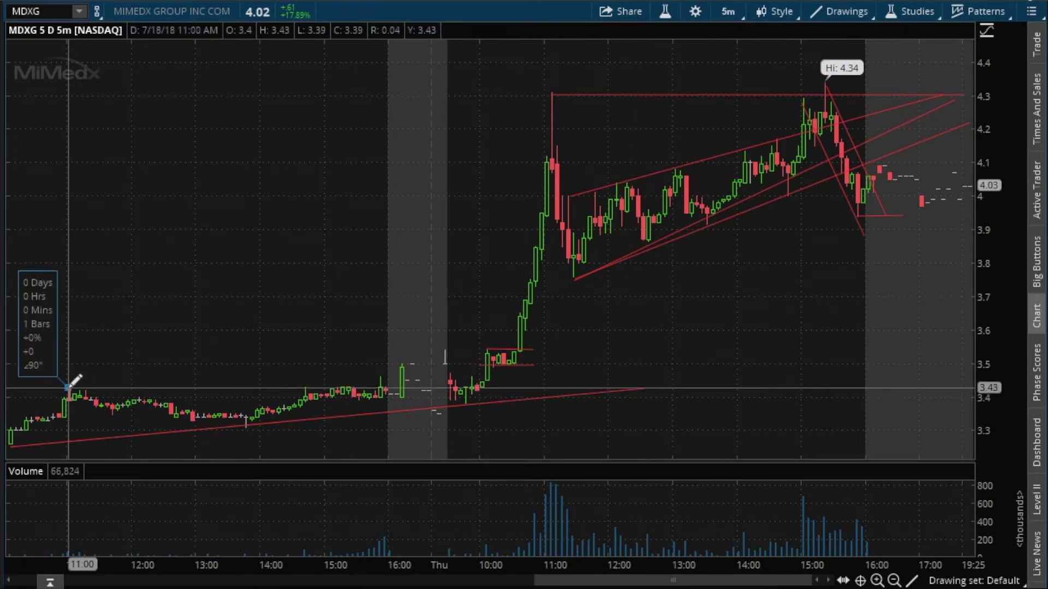
left_click(650, 348)
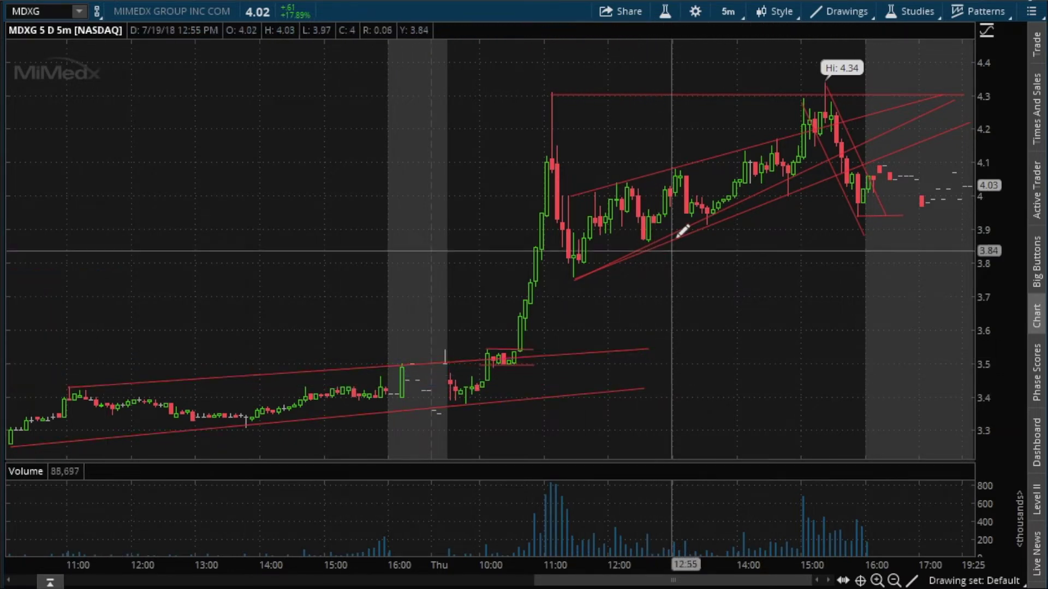
Step: Fan falling lines from the 4.3 peak to about 13:00, 13:55 and 15:55
left_click(551, 96)
left_click(674, 231)
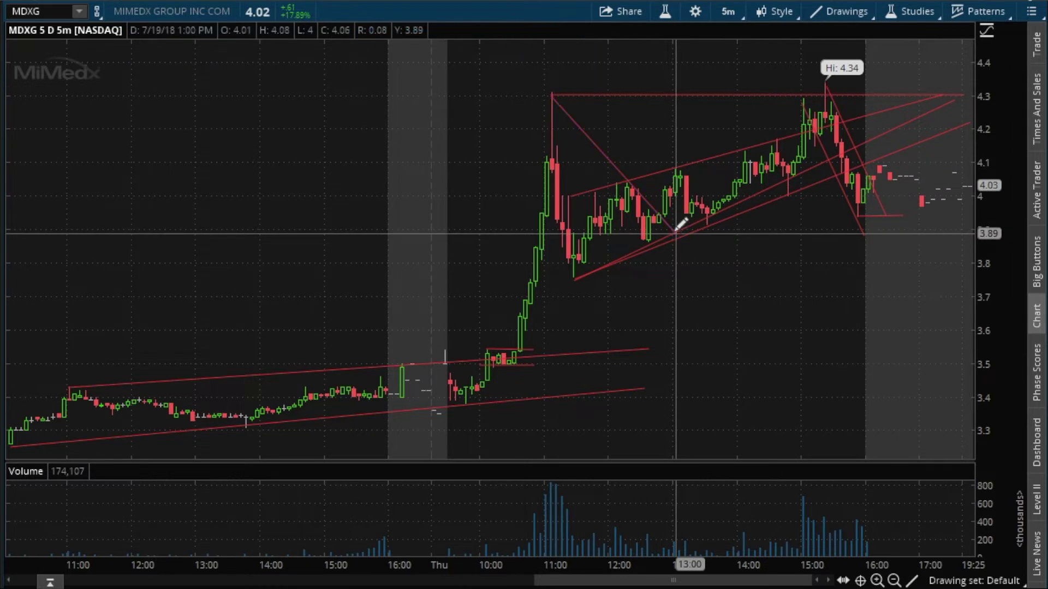
left_click(553, 94)
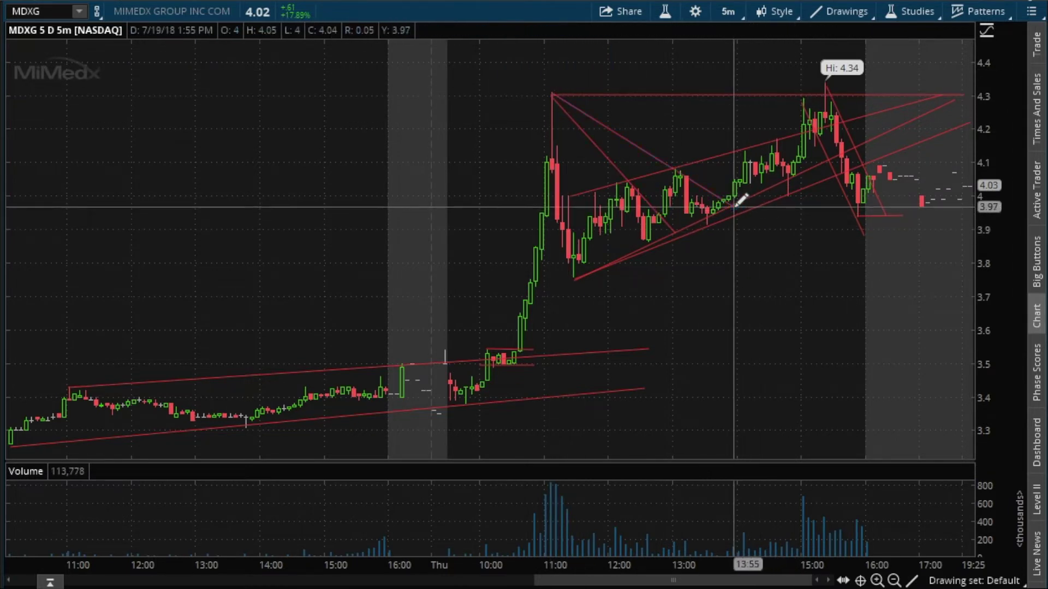
left_click(552, 94)
left_click(862, 156)
left_click(552, 94)
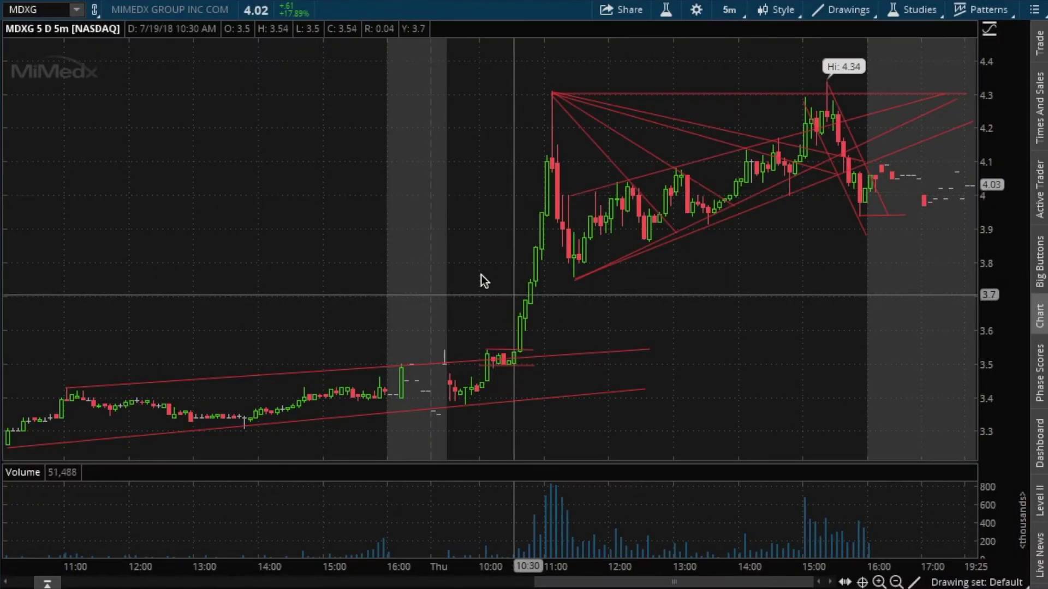
Step: Clear the whole drawing set from the MDXG chart and confirm with Yes
right_click(616, 97)
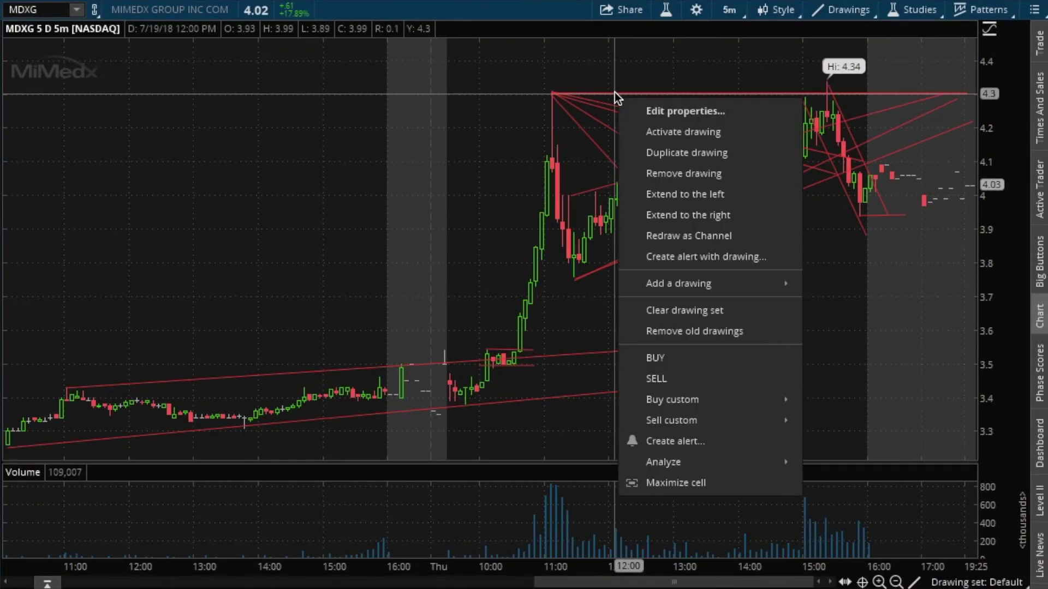
left_click(723, 310)
left_click(568, 10)
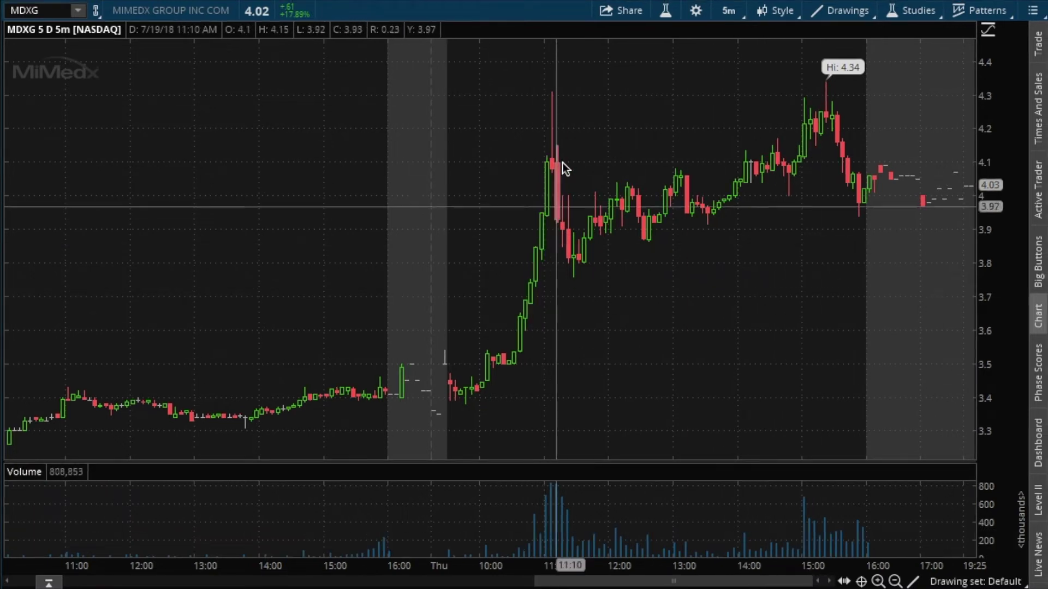
Step: Outline the triangle from the 11:05 high at 4.3 to the 11:25 low, and start a volume line at the 11:05 peak
left_click(551, 93)
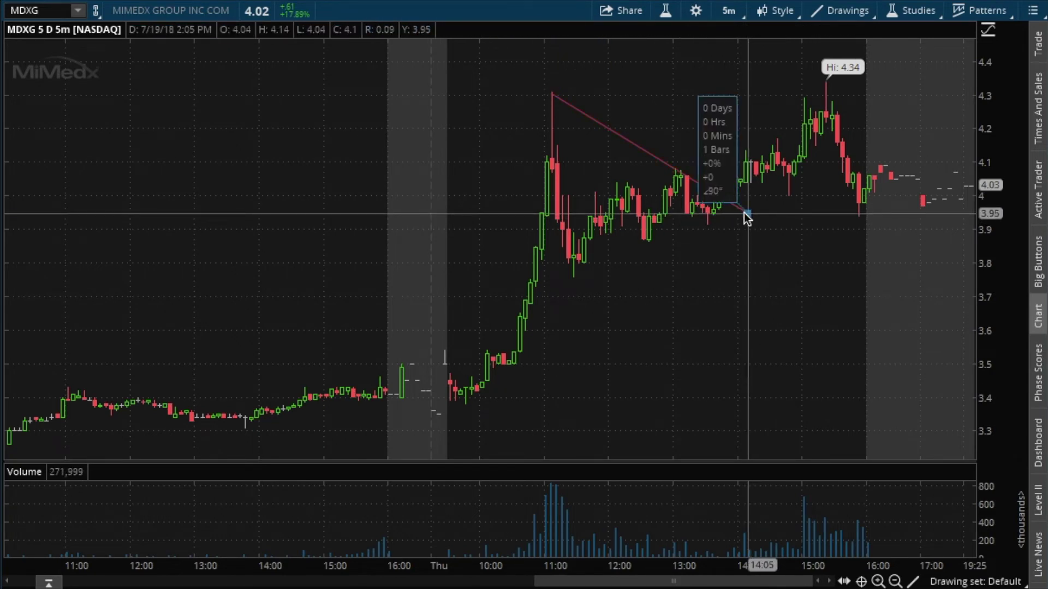
left_click(574, 277)
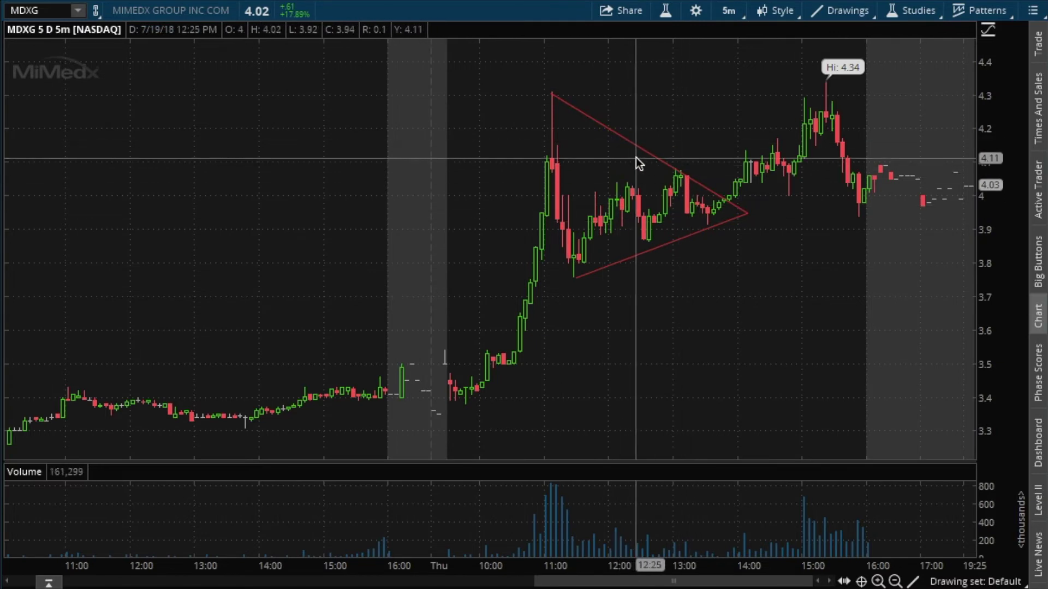
left_click(553, 485)
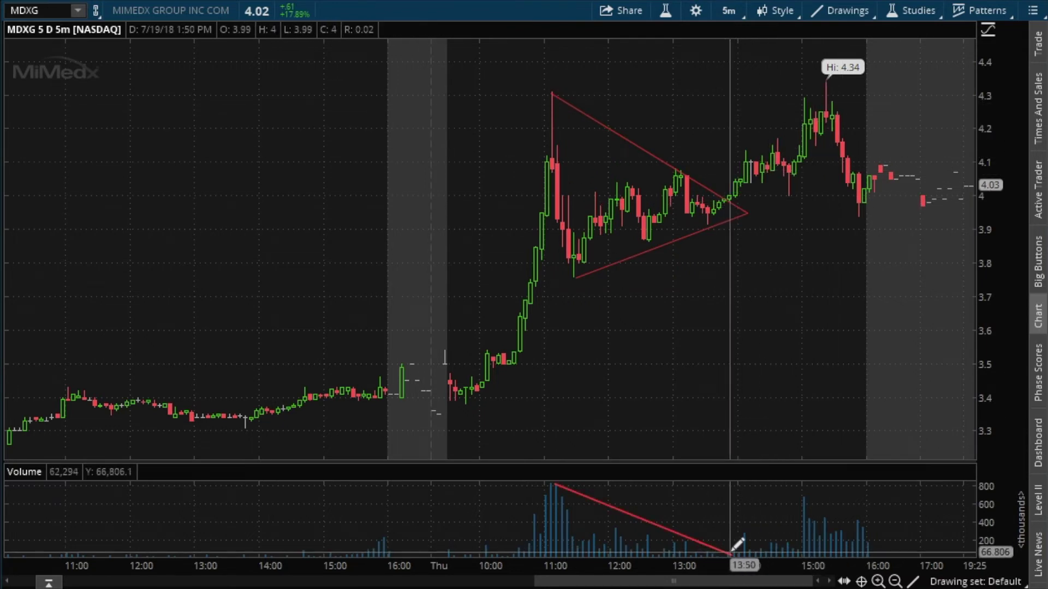
Step: Draw a rising volume trendline from the 13:50 low to about 16:05
left_click_drag(730, 553, 872, 510)
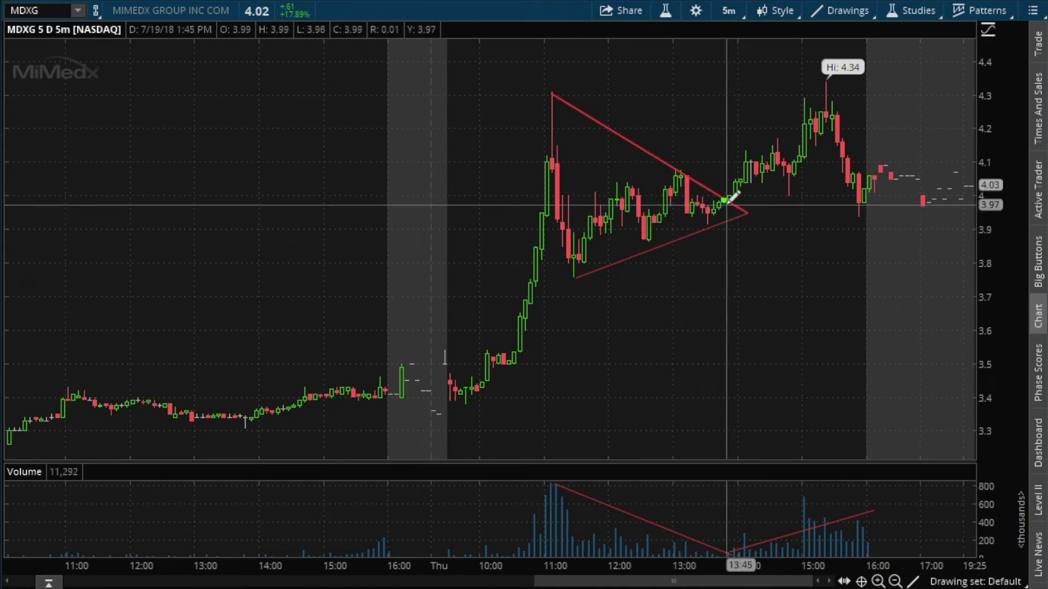
mouse_move(727, 204)
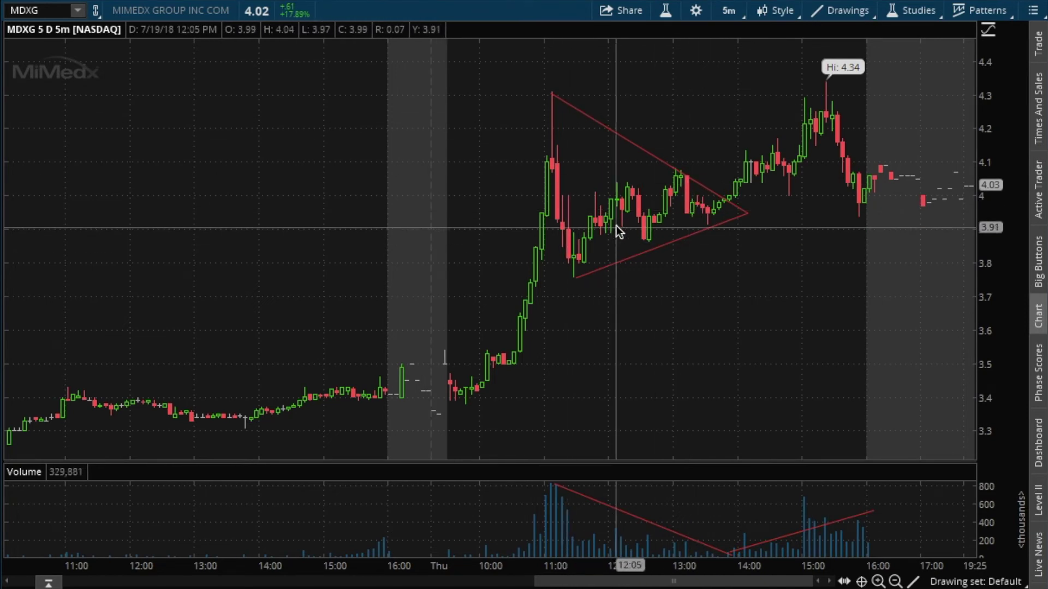
Step: Mark the flat 3.5 pre-breakout bars and draw a volume line rising to the 11:05 peak
left_click_drag(487, 354, 535, 365)
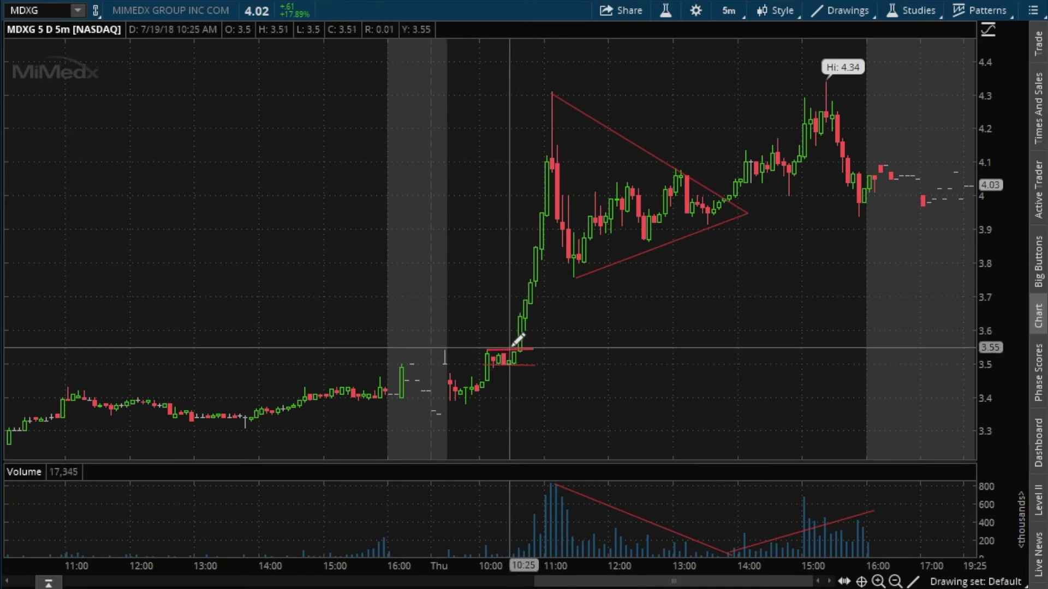
left_click(519, 554)
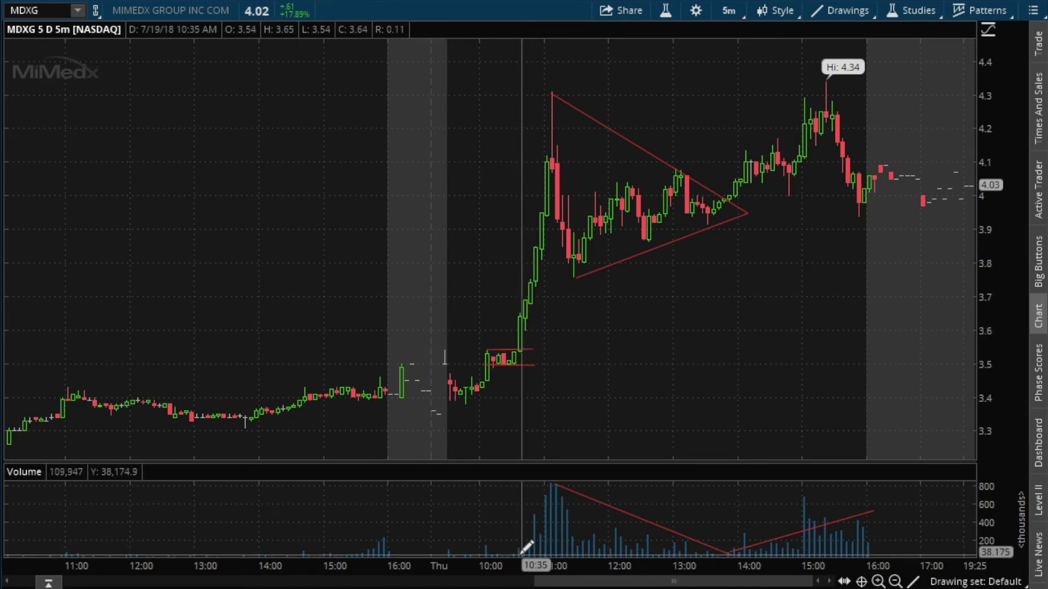
left_click(552, 485)
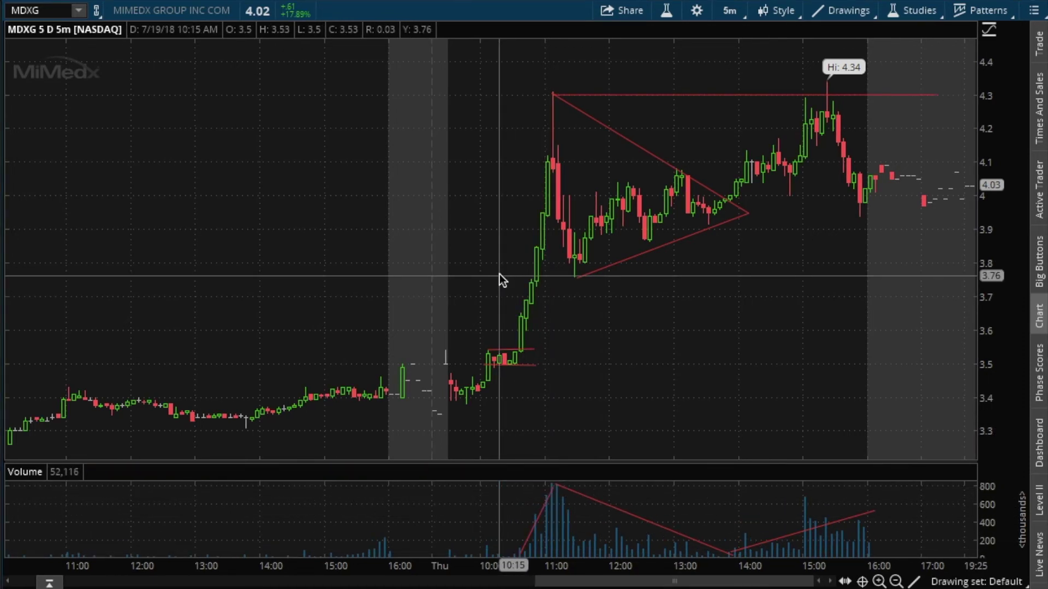